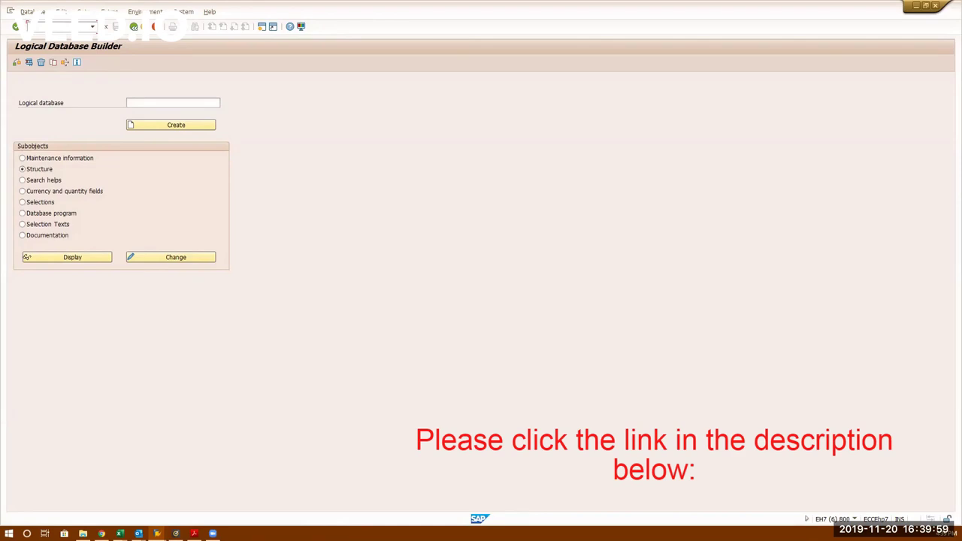
Step: Open the SE16 Data Browser selection screen for table MARA
{"action": "type", "text": "16"}
{"action": "key", "text": "Return"}
{"action": "key", "text": "Delete"}
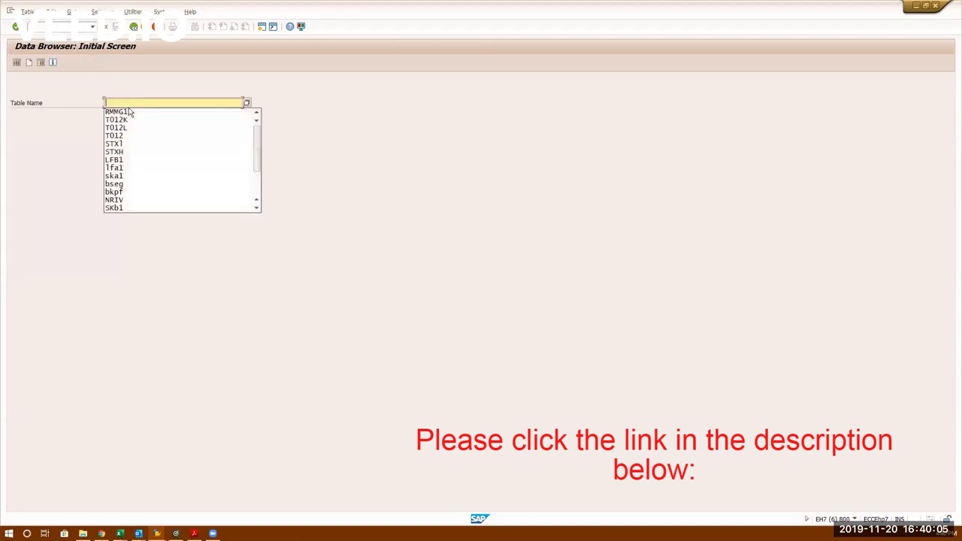
{"action": "type", "text": "mara"}
{"action": "key", "text": "Return"}
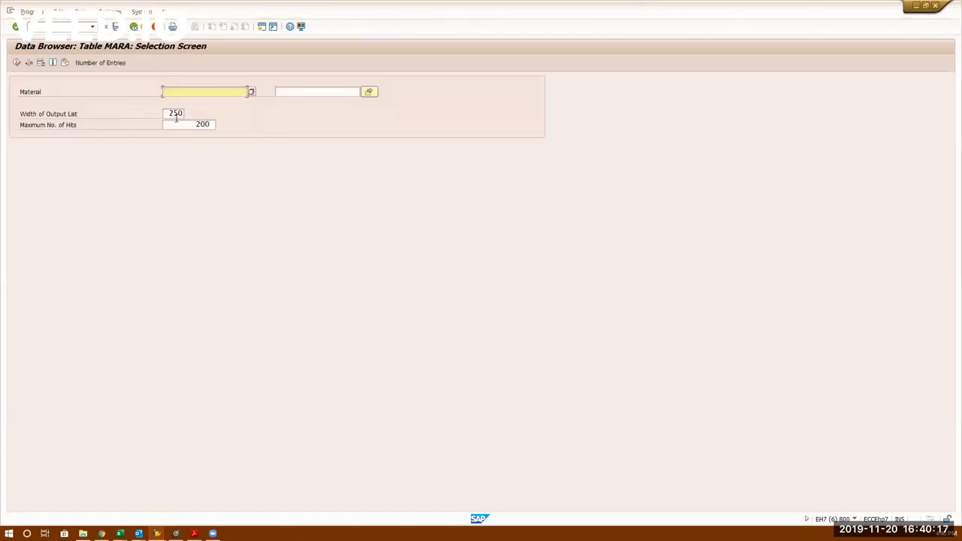
Step: Set Maximum No. of Hits to 1 and output list width to 1024, then execute
{"action": "double_click", "coordinate": [185, 123]}
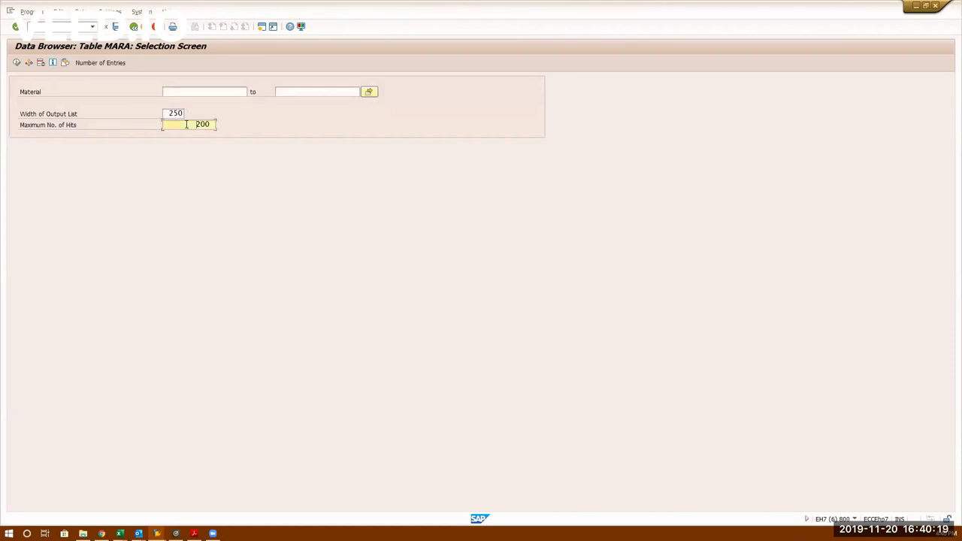
{"action": "type", "text": "1"}
{"action": "left_click", "coordinate": [167, 113]}
{"action": "key", "text": "Delete"}
{"action": "key", "text": "Delete"}
{"action": "key", "text": "Delete"}
{"action": "type", "text": "1"}
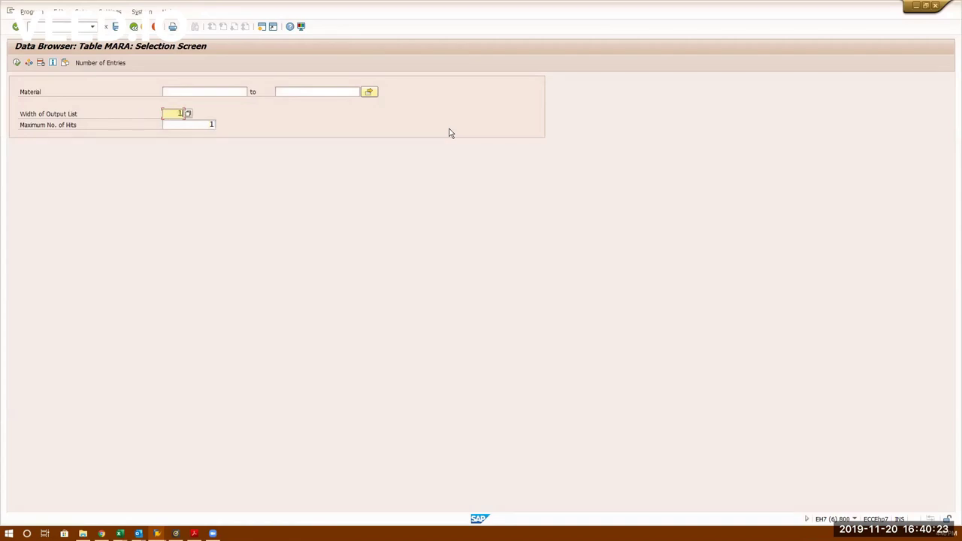
{"action": "type", "text": "024"}
{"action": "left_click", "coordinate": [16, 62]}
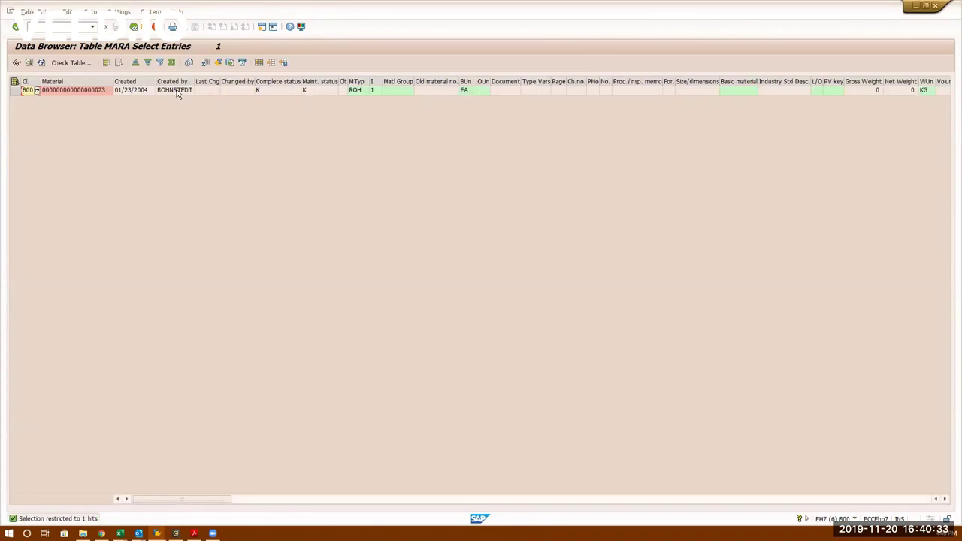
{"action": "double_click", "coordinate": [177, 91]}
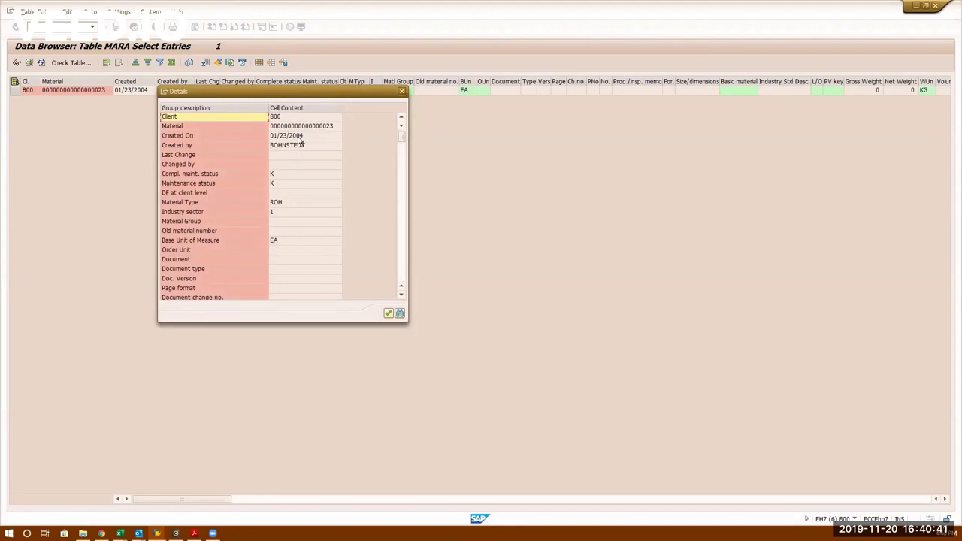
{"action": "left_click", "coordinate": [400, 258]}
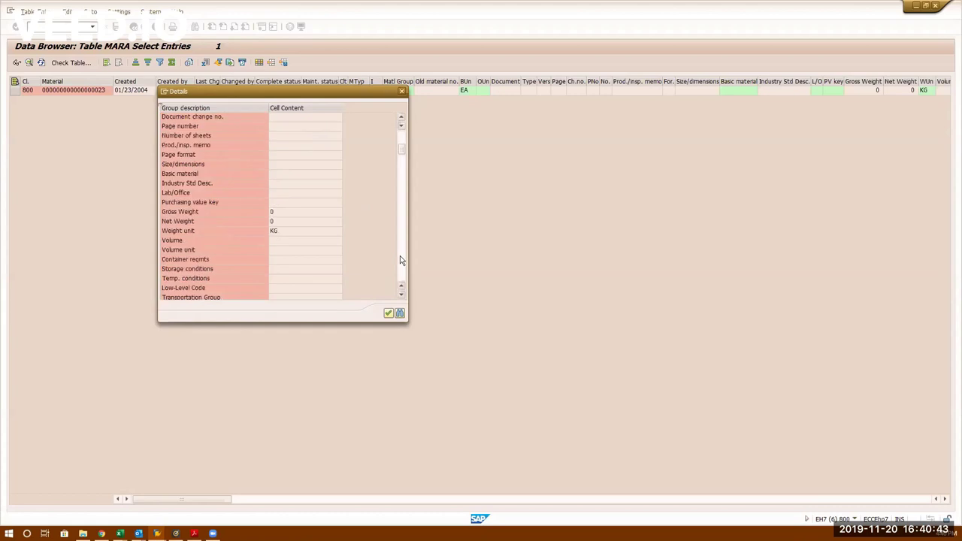
{"action": "left_click", "coordinate": [401, 258]}
{"action": "left_click", "coordinate": [400, 257]}
{"action": "left_click", "coordinate": [400, 256]}
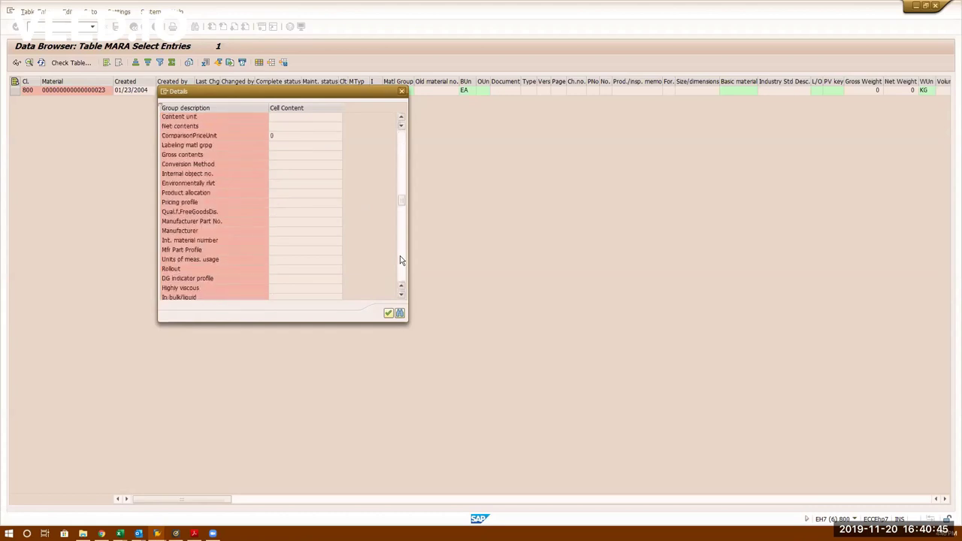
{"action": "left_click", "coordinate": [400, 256]}
{"action": "left_click", "coordinate": [400, 260]}
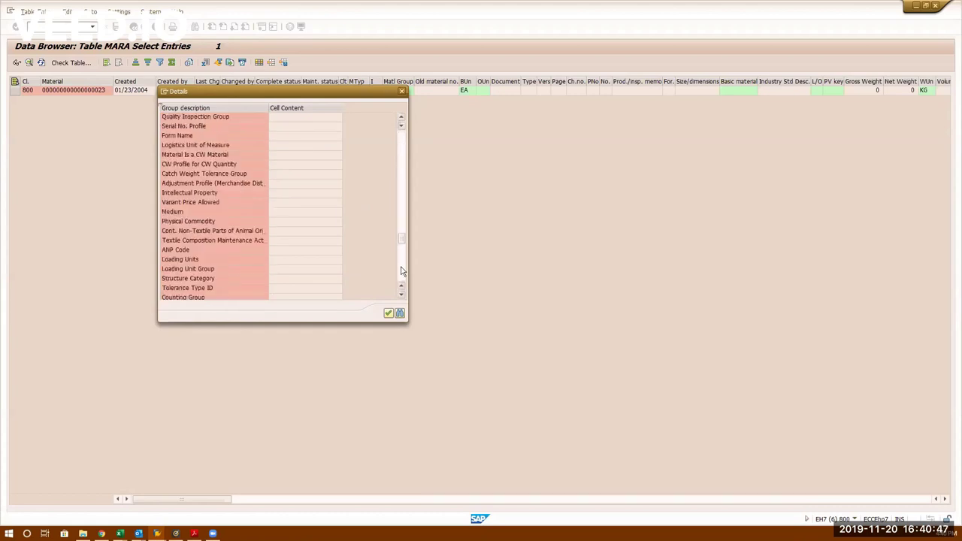
{"action": "left_click", "coordinate": [402, 271]}
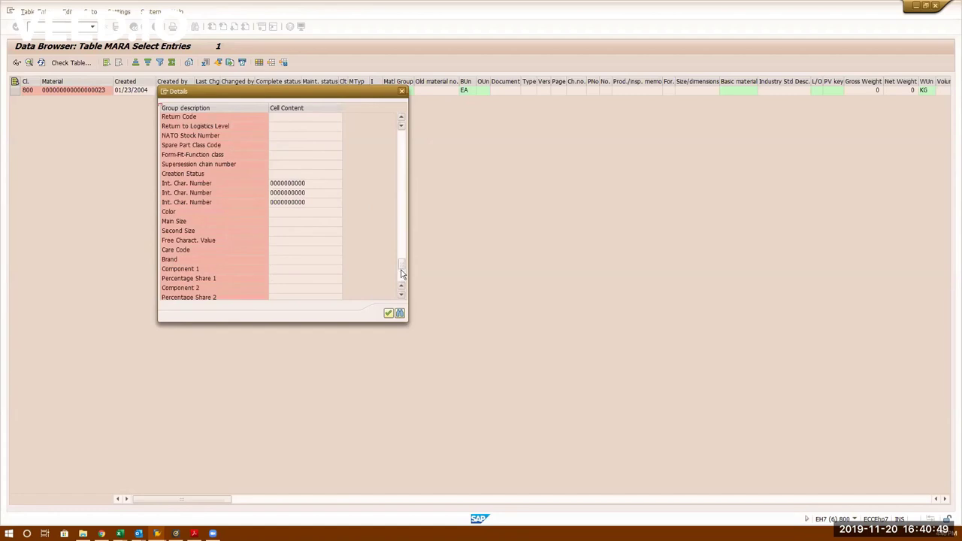
{"action": "left_click", "coordinate": [403, 282]}
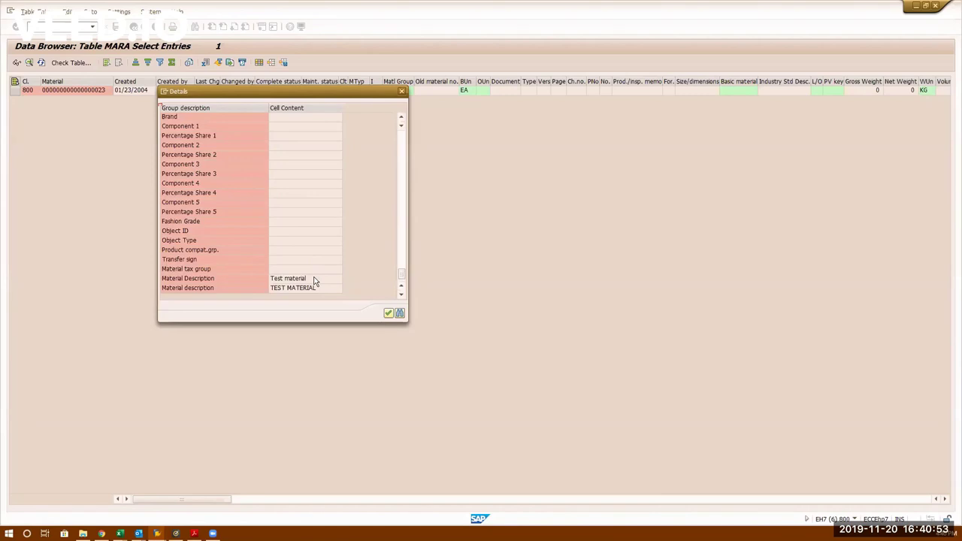
{"action": "left_click", "coordinate": [390, 315]}
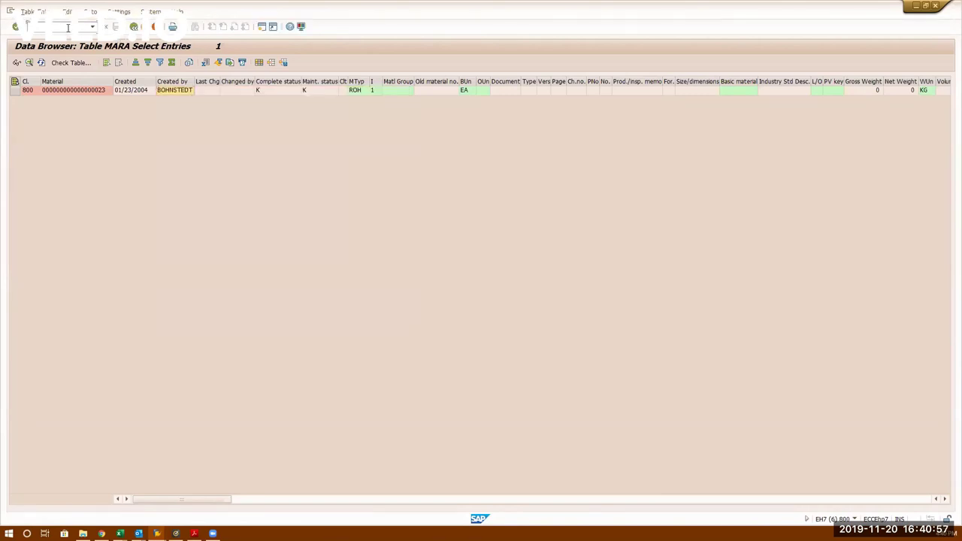
Step: Start vendor invoice entry with FB60, dismissing the maximum sessions message
{"action": "type", "text": "fb"}
{"action": "key", "text": "Return"}
{"action": "key", "text": "Return"}
{"action": "key", "text": "Return"}
{"action": "type", "text": "fb"}
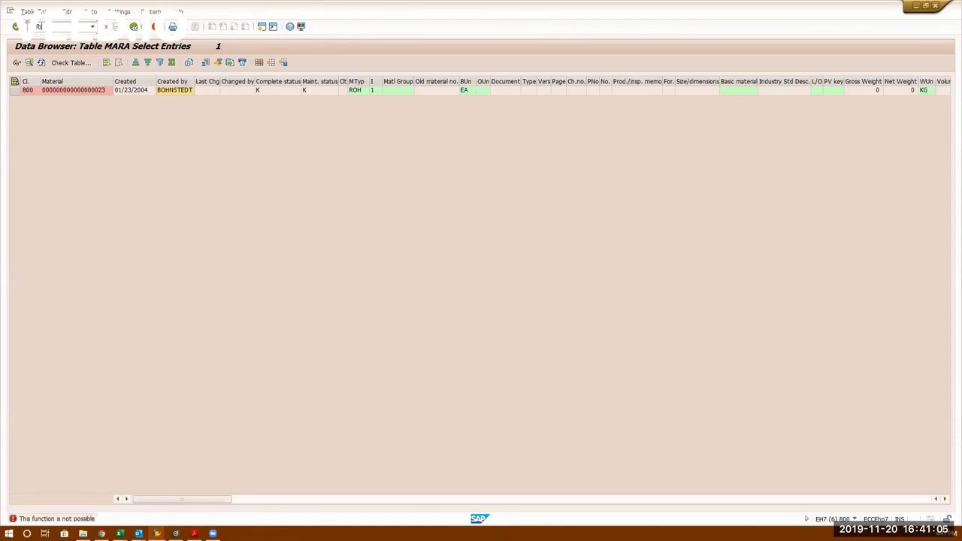
{"action": "type", "text": "60"}
{"action": "key", "text": "Return"}
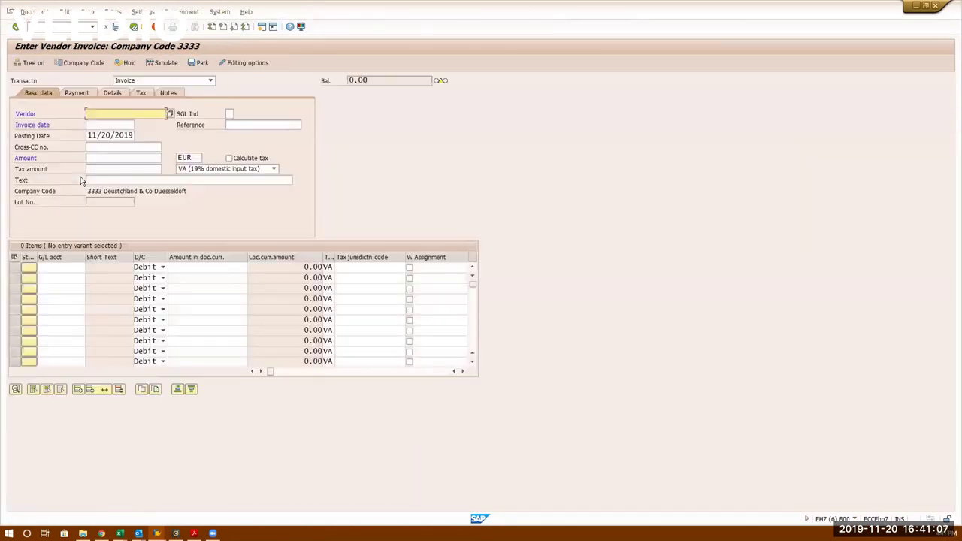
Step: Fill vendor 7000021, invoice date 11/14/2019 and first-line G/L account 400320 from history
{"action": "key", "text": "BackSpace"}
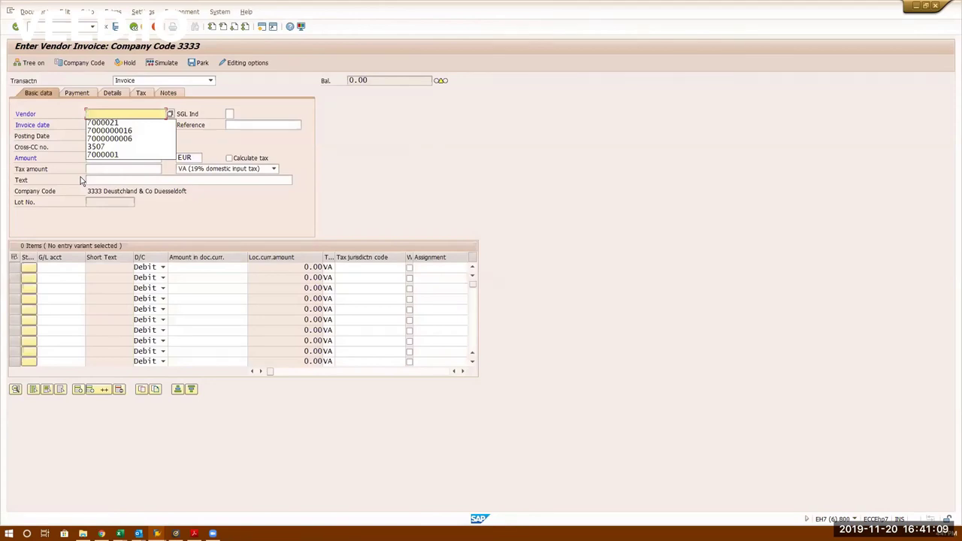
{"action": "left_click", "coordinate": [113, 122]}
{"action": "left_click", "coordinate": [111, 125]}
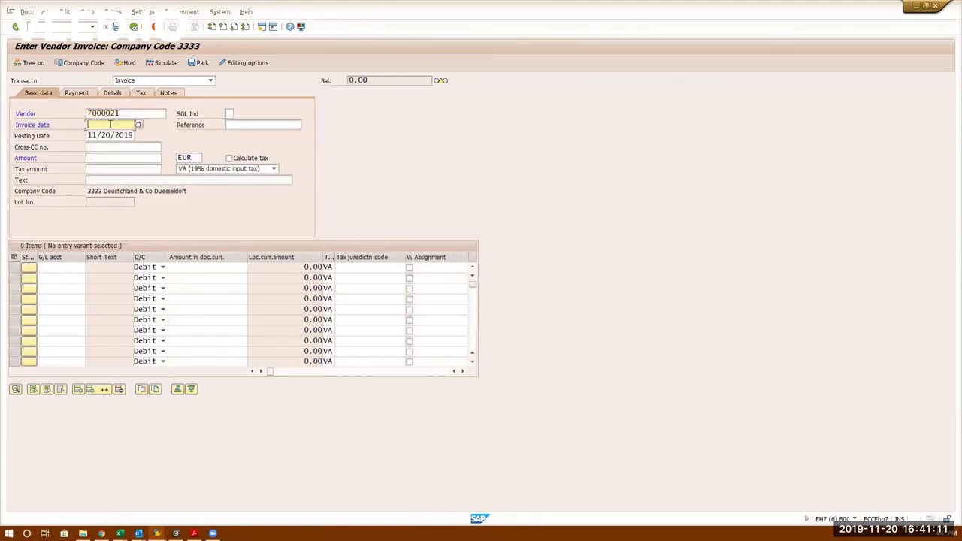
{"action": "key", "text": "BackSpace"}
{"action": "left_click", "coordinate": [111, 133]}
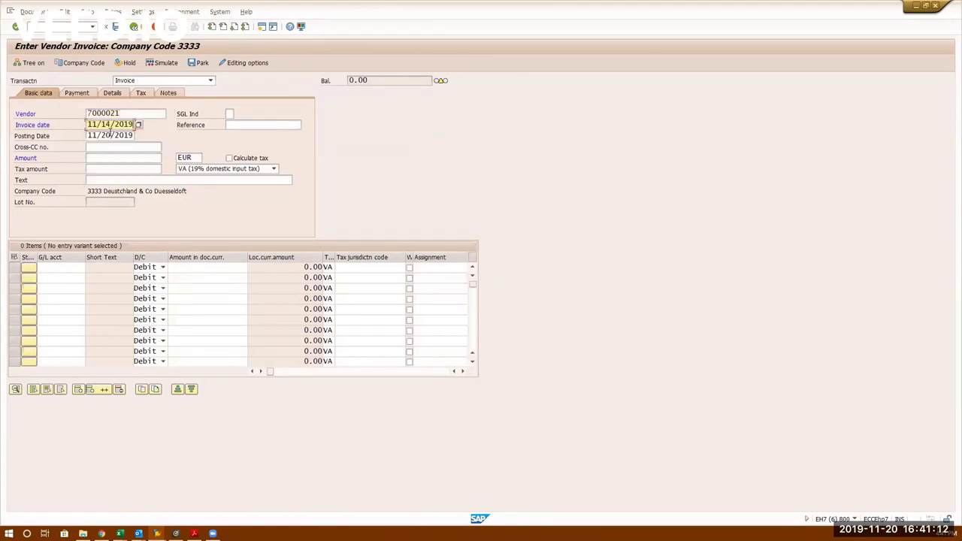
{"action": "left_click", "coordinate": [63, 267]}
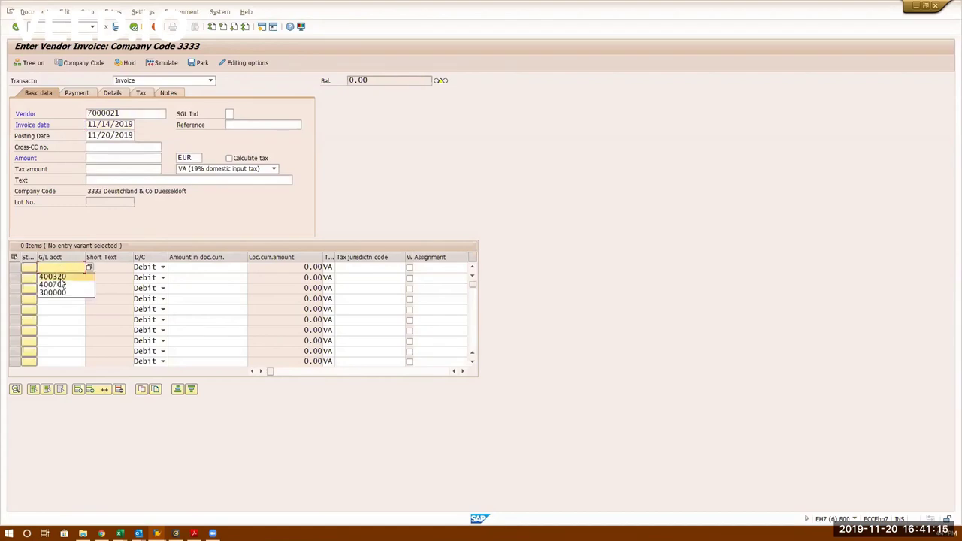
{"action": "left_click", "coordinate": [63, 278]}
Step: Enter invoice amount 6130 from history and reference FM
{"action": "left_click", "coordinate": [128, 159]}
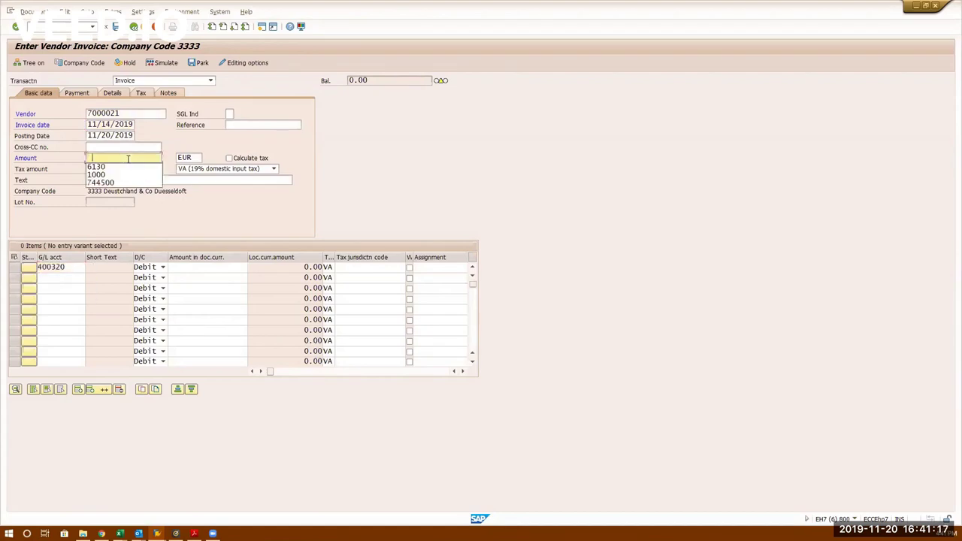
{"action": "left_click", "coordinate": [109, 166]}
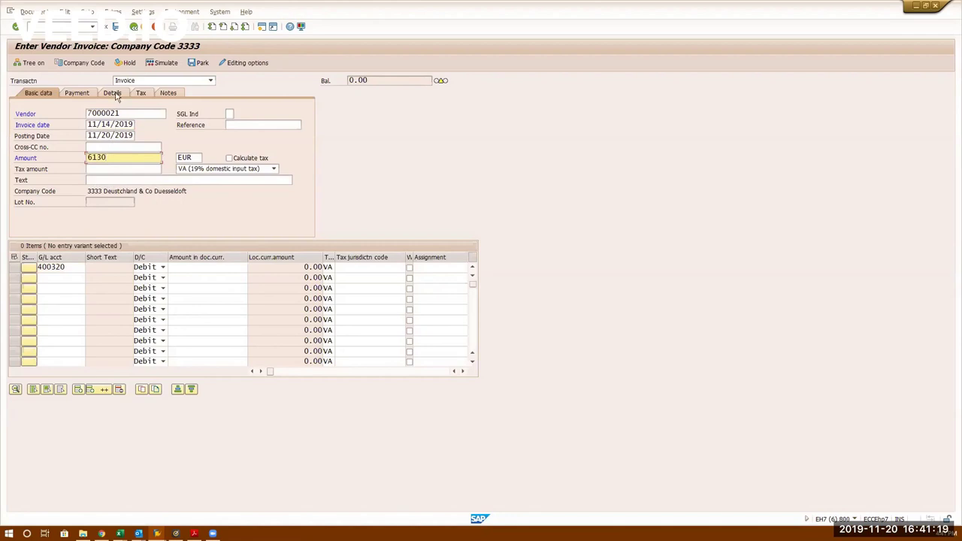
{"action": "key", "text": "Return"}
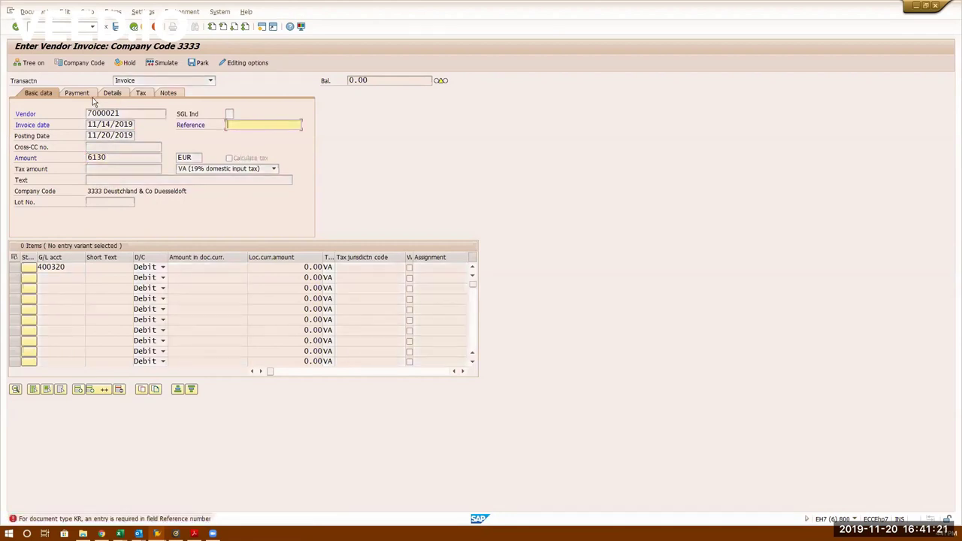
{"action": "key", "text": "Escape"}
{"action": "type", "text": "FM"}
{"action": "key", "text": "Return"}
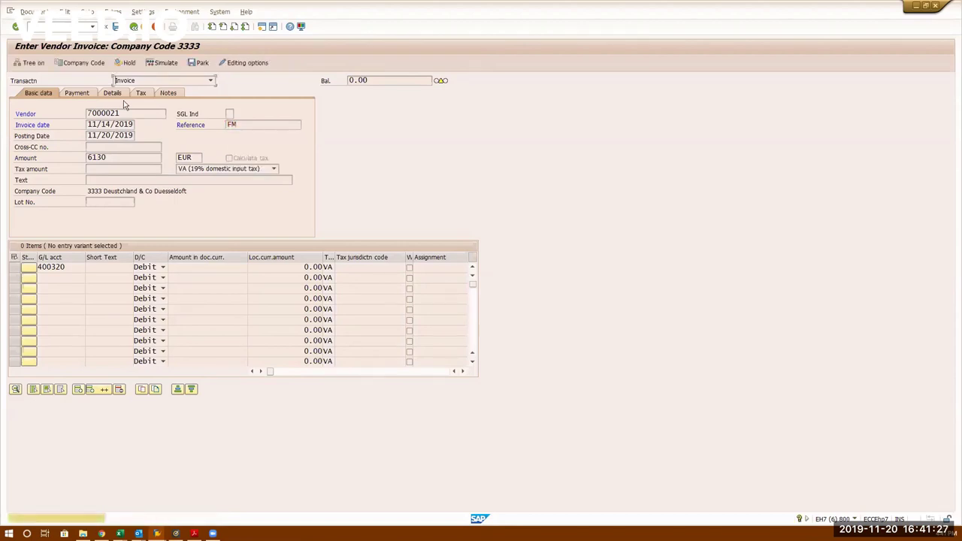
Step: Replace the invalid G/L account 400320 with 400707 on the first item line
{"action": "key", "text": "Return"}
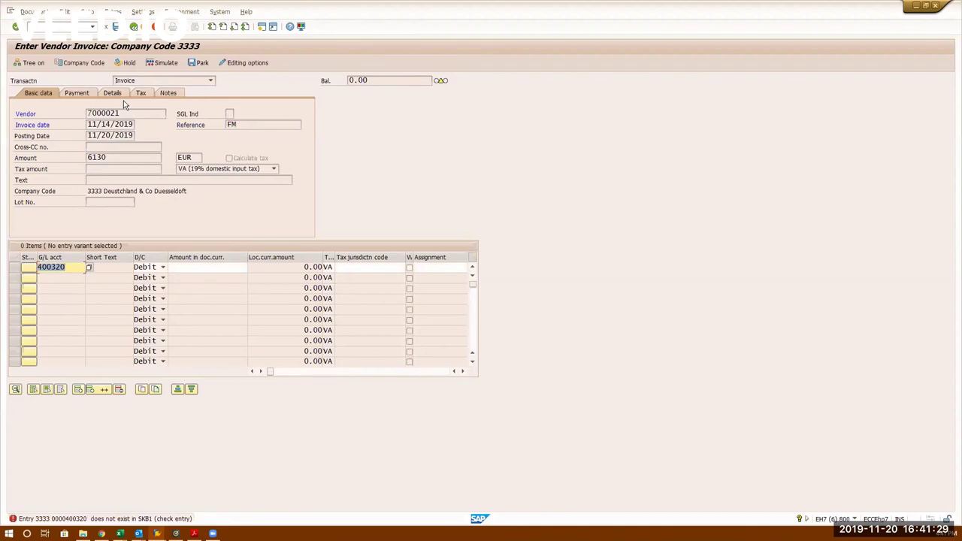
{"action": "key", "text": "BackSpace"}
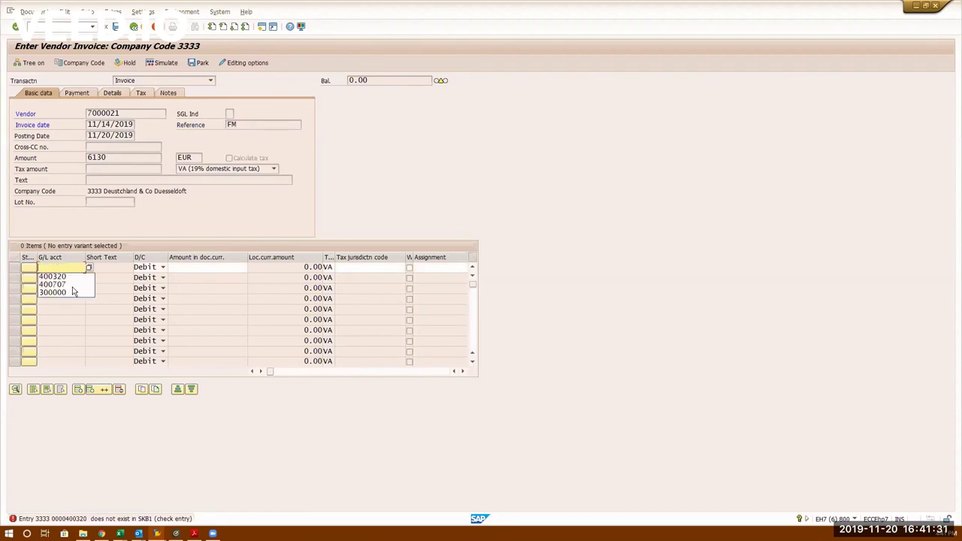
{"action": "left_click", "coordinate": [65, 286]}
{"action": "key", "text": "Return"}
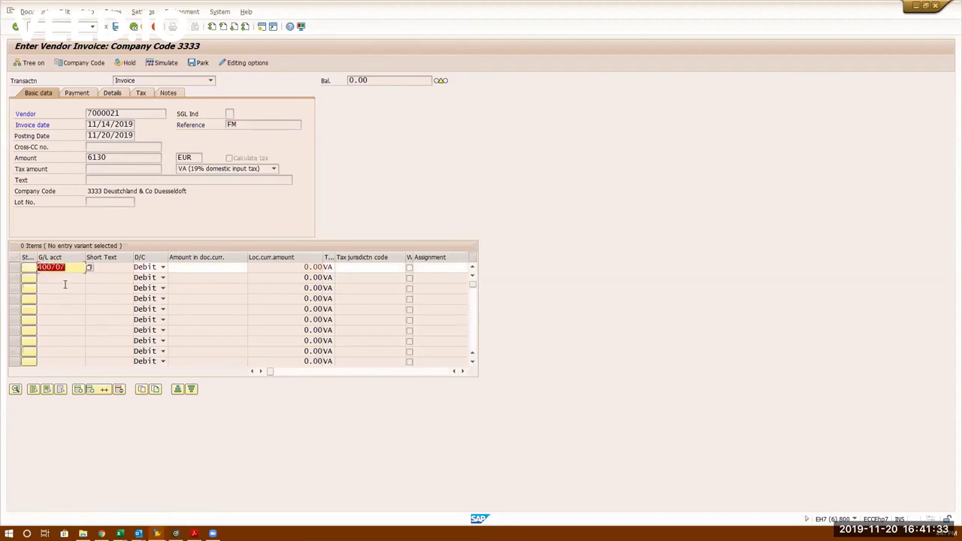
{"action": "key", "text": "BackSpace"}
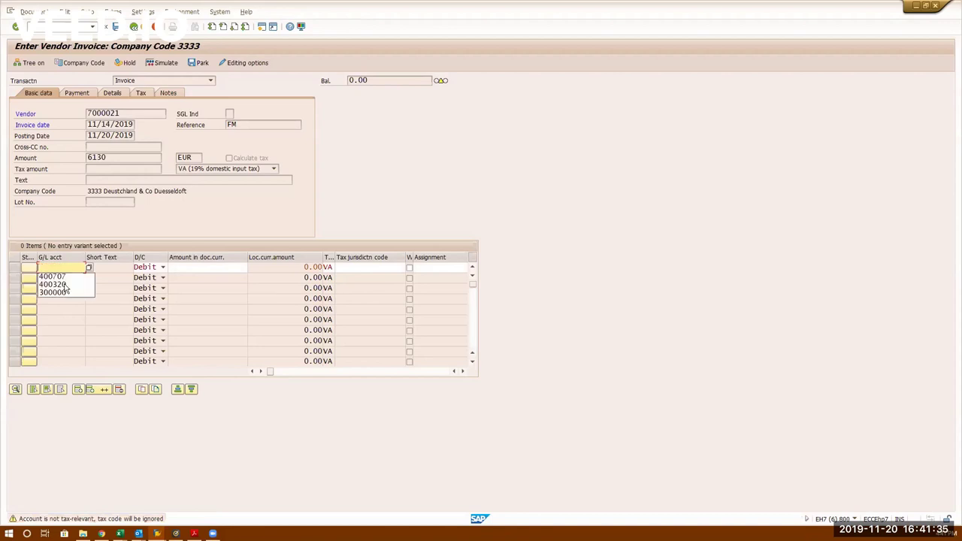
{"action": "left_click", "coordinate": [62, 271]}
{"action": "left_click", "coordinate": [63, 271]}
{"action": "left_click", "coordinate": [60, 282]}
{"action": "key", "text": "Return"}
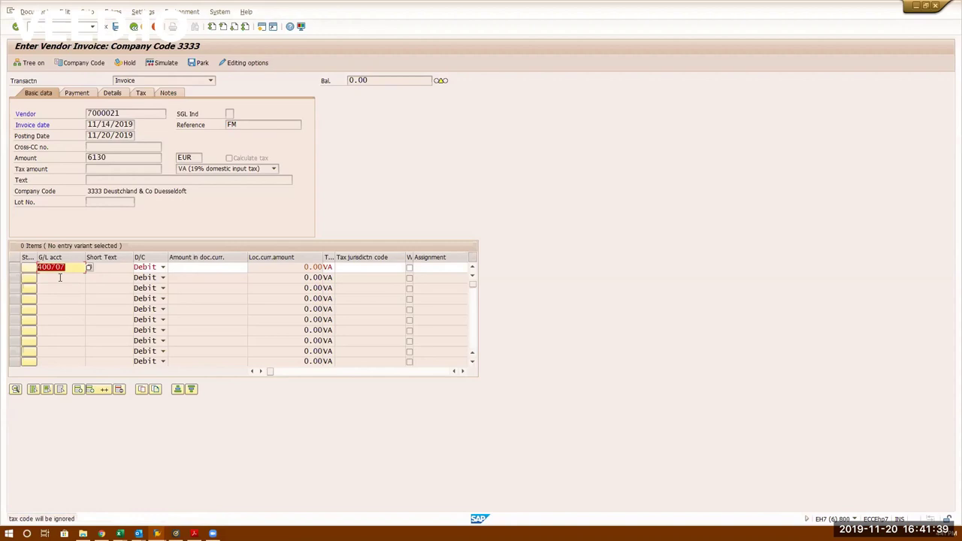
{"action": "key", "text": "Return"}
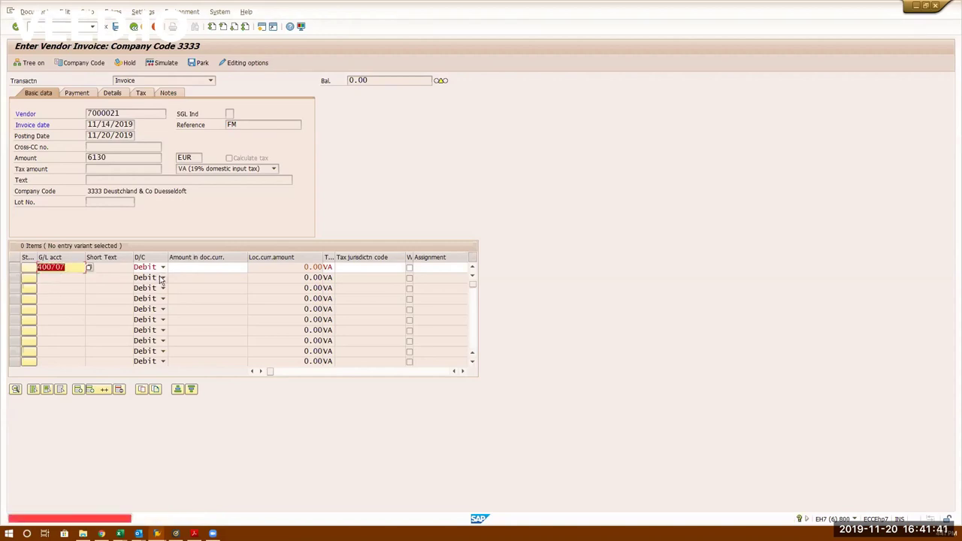
Step: Enter line amount 6130 and cost center 1001, bringing the balance to 0.00
{"action": "left_click", "coordinate": [228, 269]}
{"action": "type", "text": "6130"}
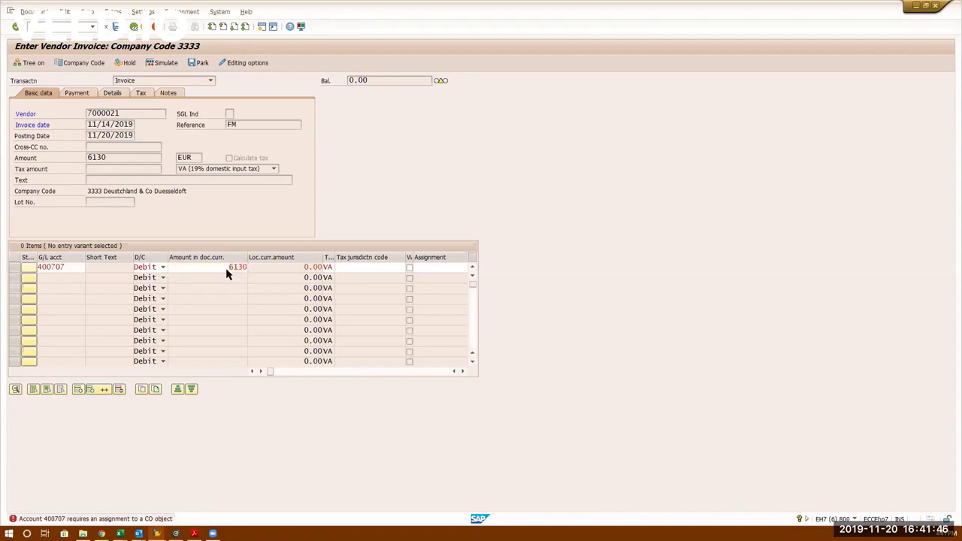
{"action": "key", "text": "Return"}
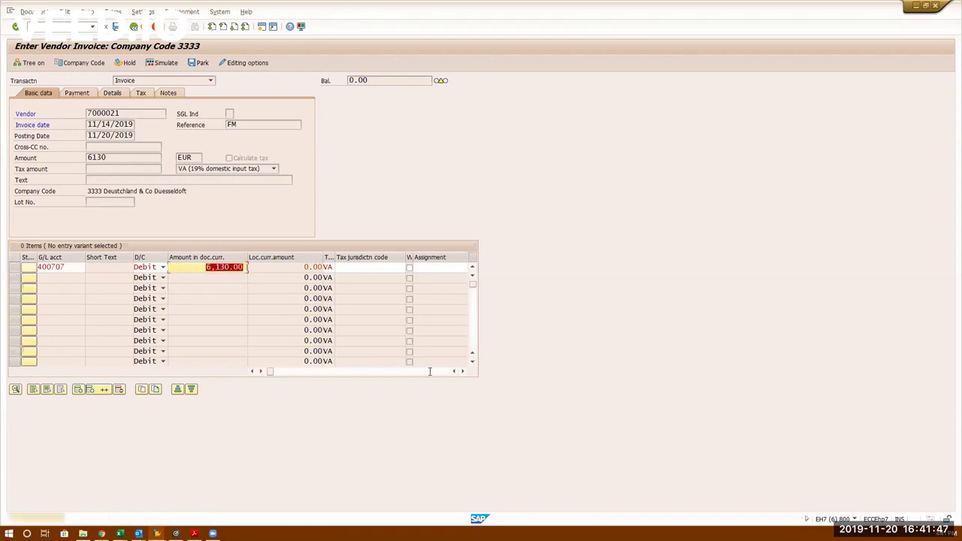
{"action": "left_click", "coordinate": [463, 372]}
{"action": "left_click", "coordinate": [464, 371]}
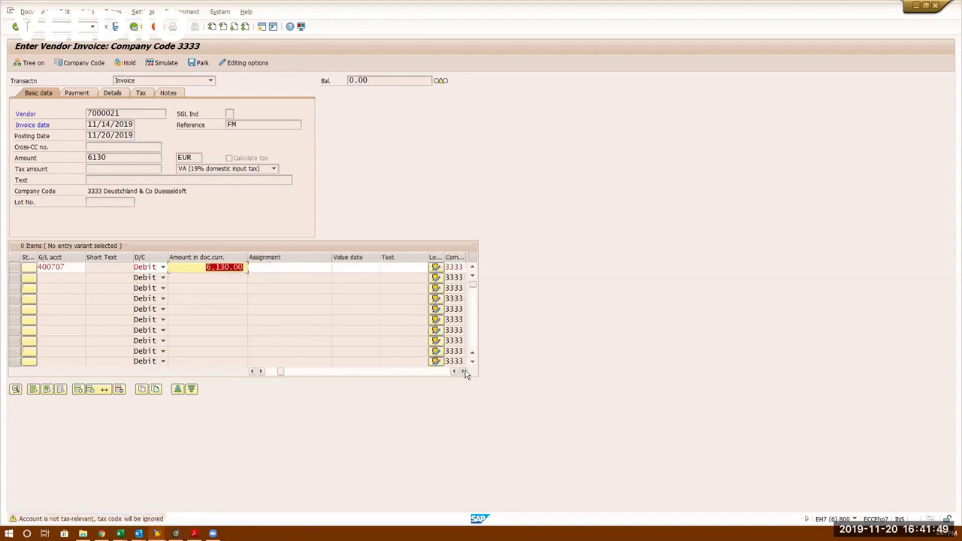
{"action": "left_click", "coordinate": [464, 372]}
{"action": "left_click", "coordinate": [371, 269]}
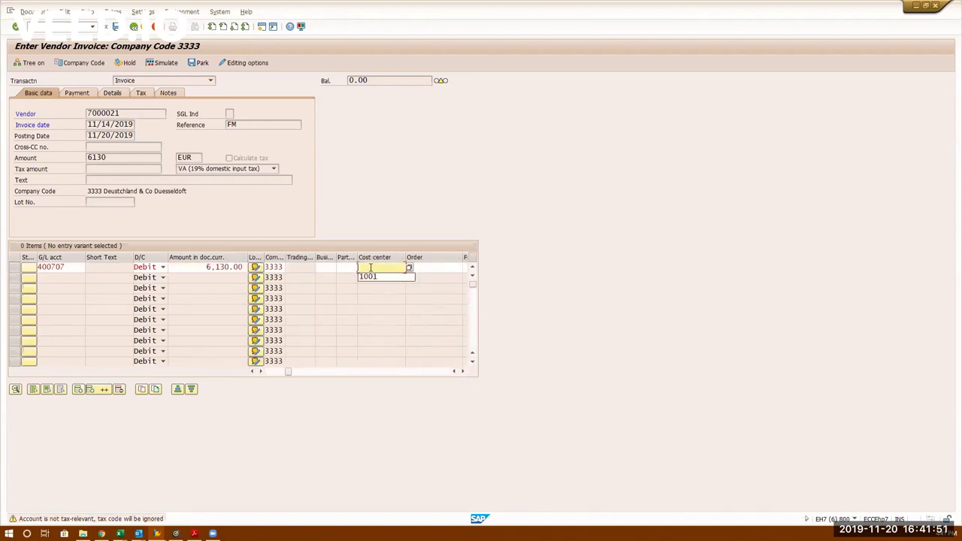
{"action": "left_click", "coordinate": [368, 276]}
{"action": "key", "text": "Return"}
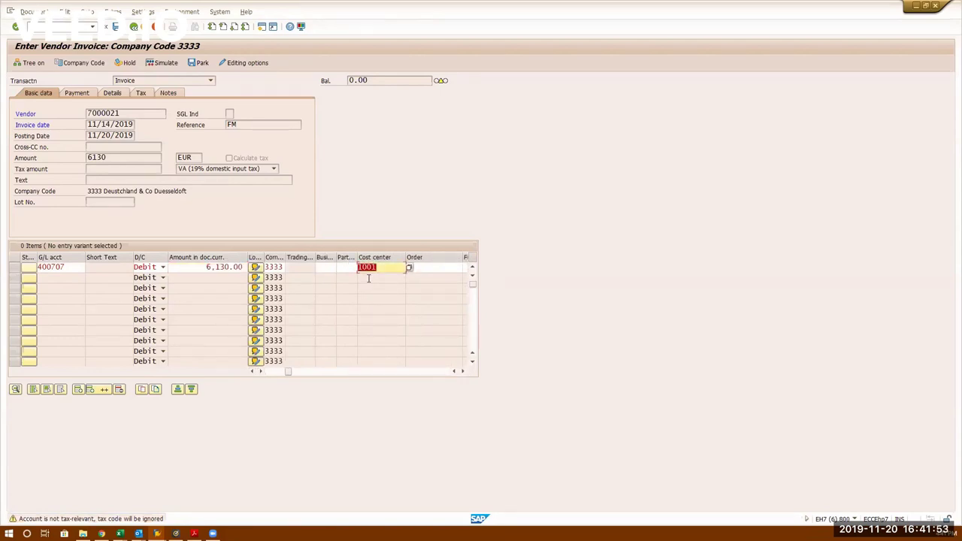
{"action": "key", "text": "Return"}
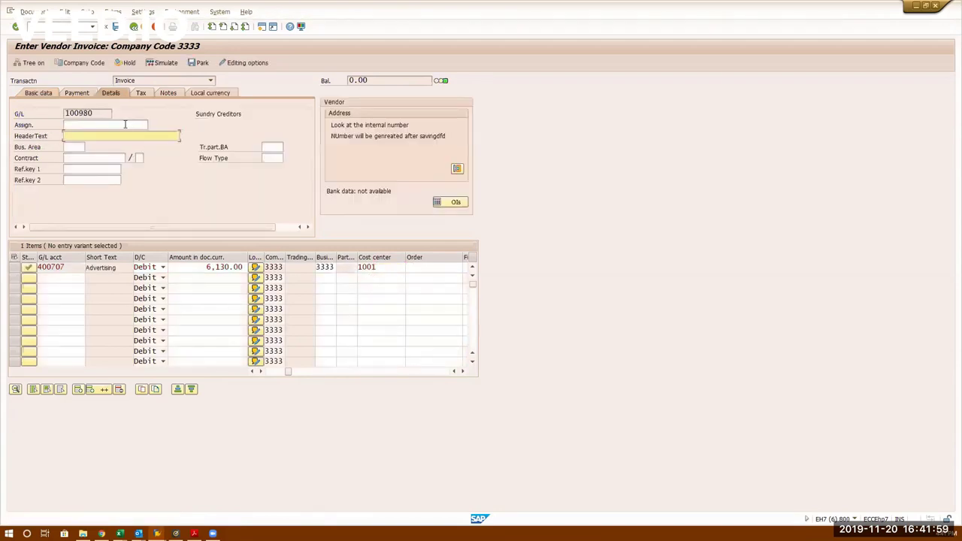
Step: Enter header text 'func module test' and bring up the Notes for item long text
{"action": "type", "text": "func module test"}
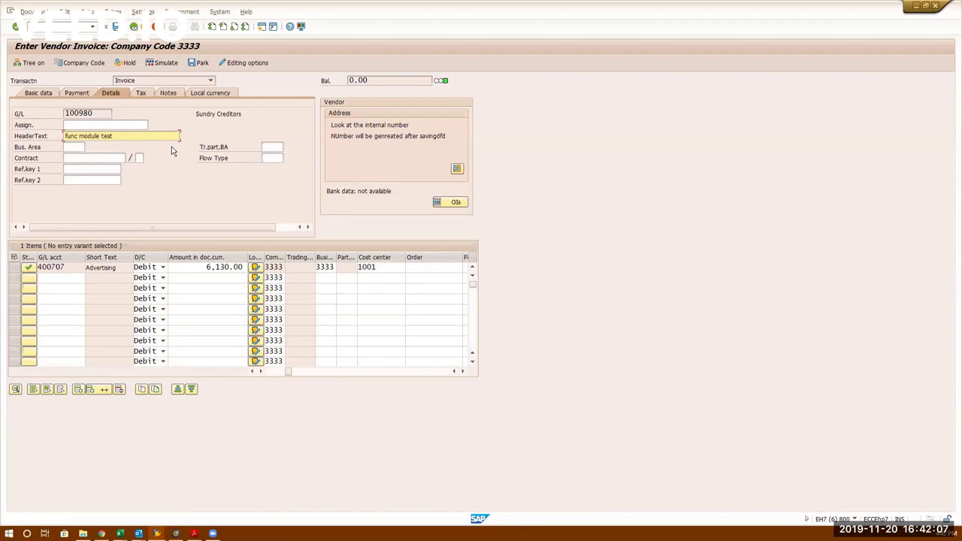
{"action": "left_click", "coordinate": [167, 93]}
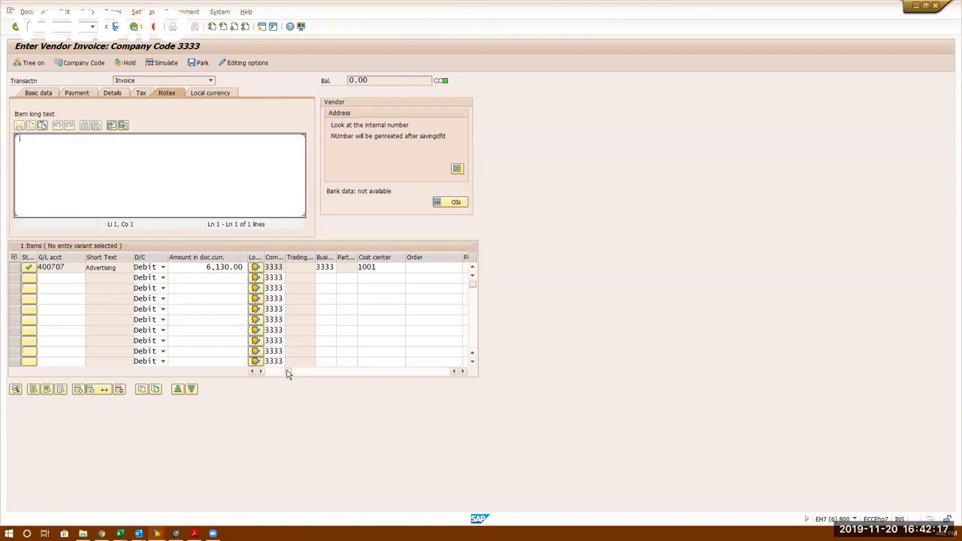
Step: Type 'This' into the Item long text box, removing a stray extra letter
{"action": "left_click_drag", "start_coordinate": [287, 372], "coordinate": [239, 406]}
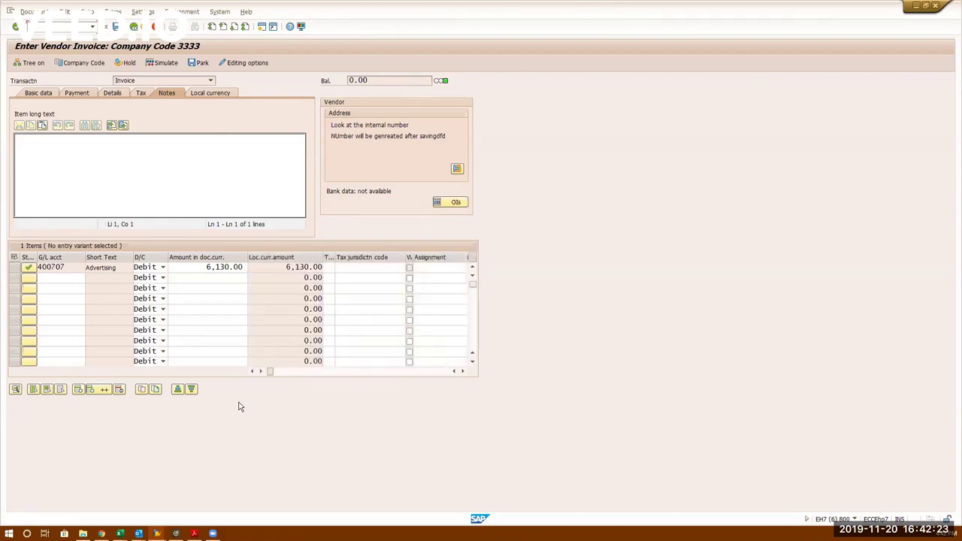
{"action": "left_click", "coordinate": [84, 171]}
{"action": "type", "text": "Thisn"}
{"action": "key", "text": "BackSpace"}
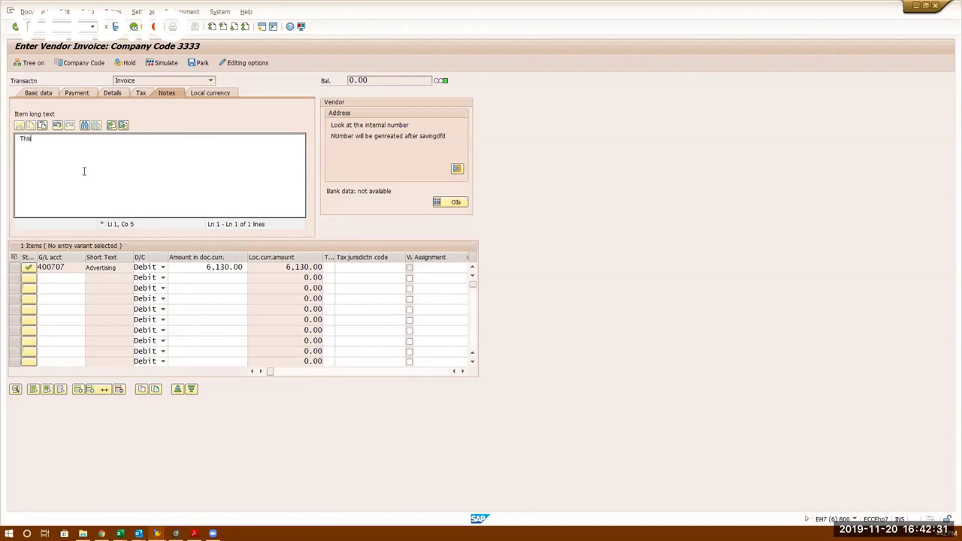